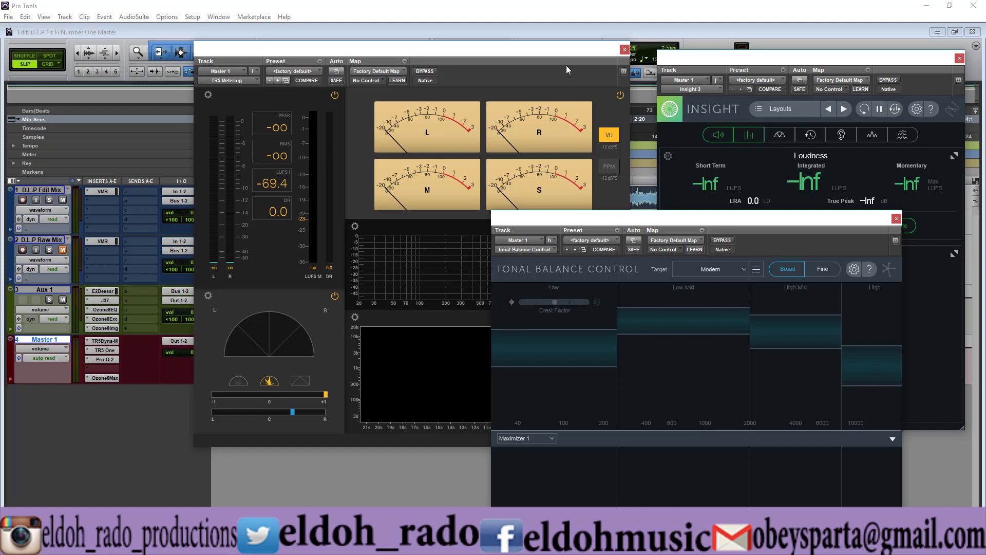
Step: Drag TR5 Metering to the left and Tonal Balance Control to the centre beside Insight
click(506, 53)
drag(505, 53, 481, 261)
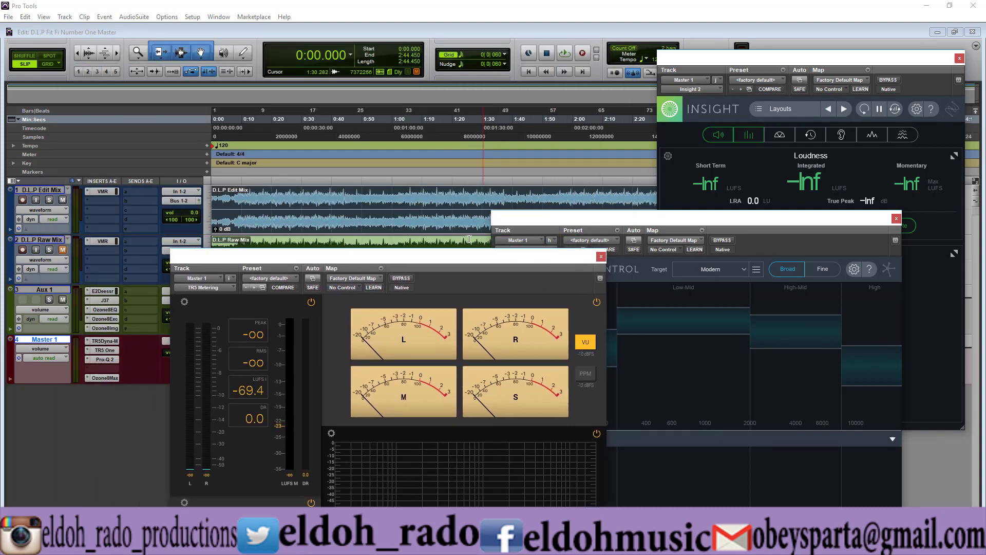
drag(421, 260, 588, 145)
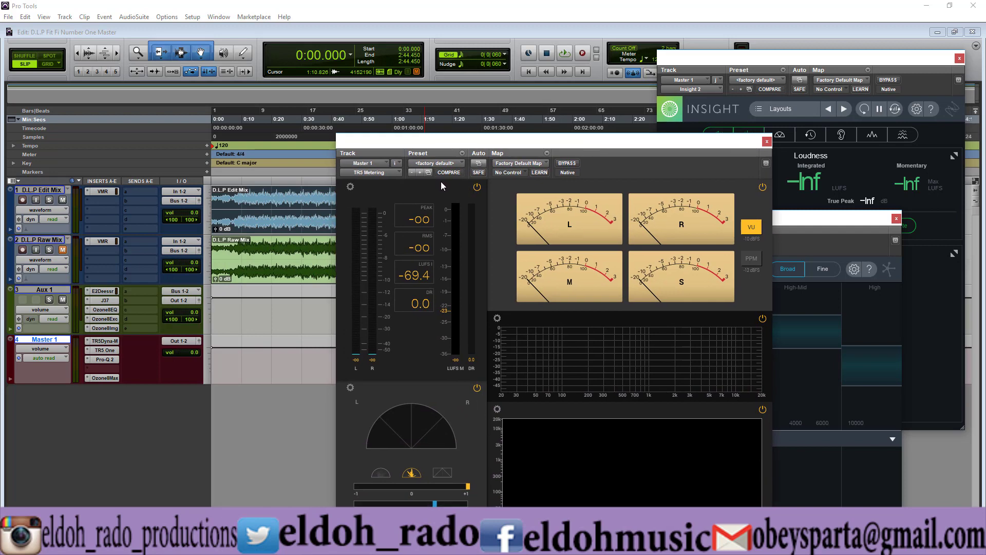
mouse_move(475, 146)
mouse_down()
mouse_move(465, 274)
mouse_move(492, 254)
mouse_up()
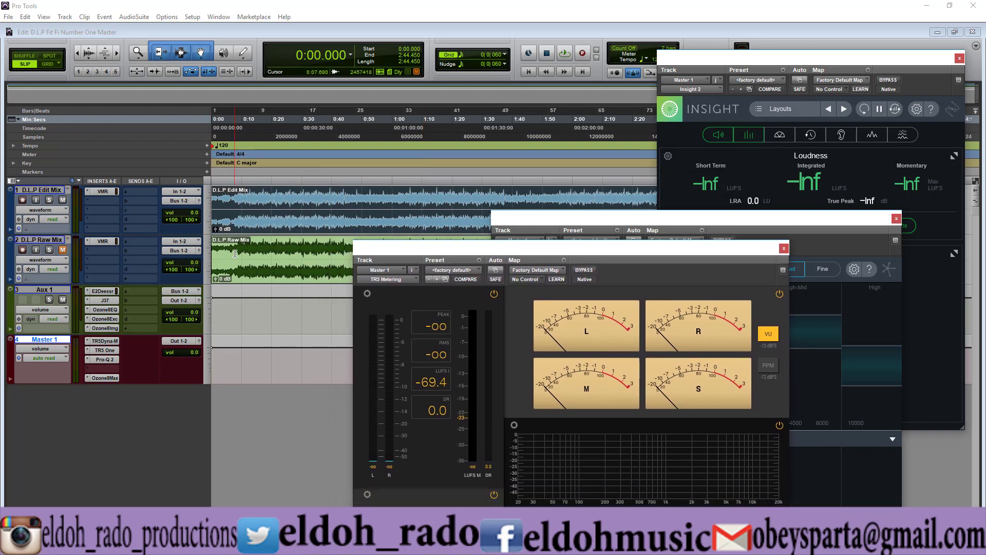
drag(235, 252, 349, 255)
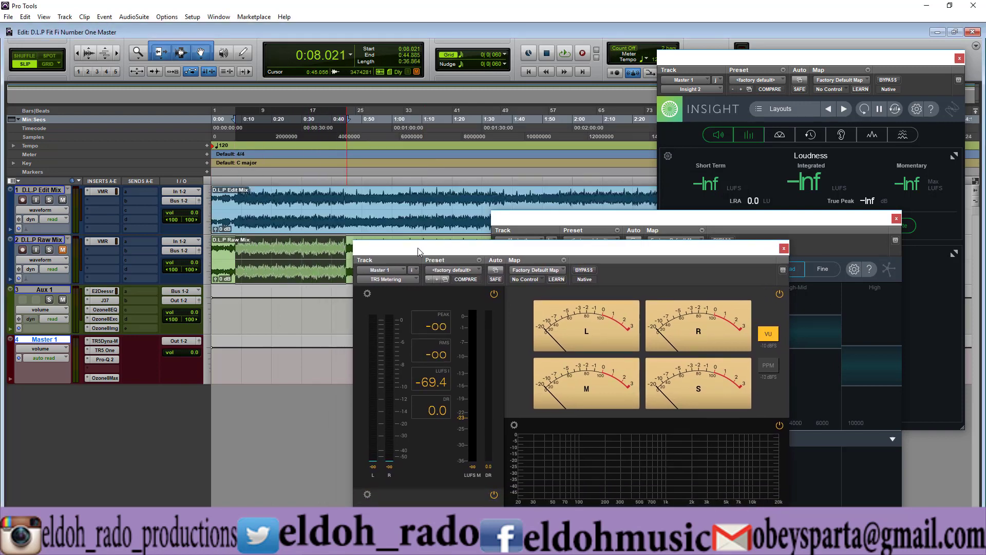
drag(423, 248, 144, 72)
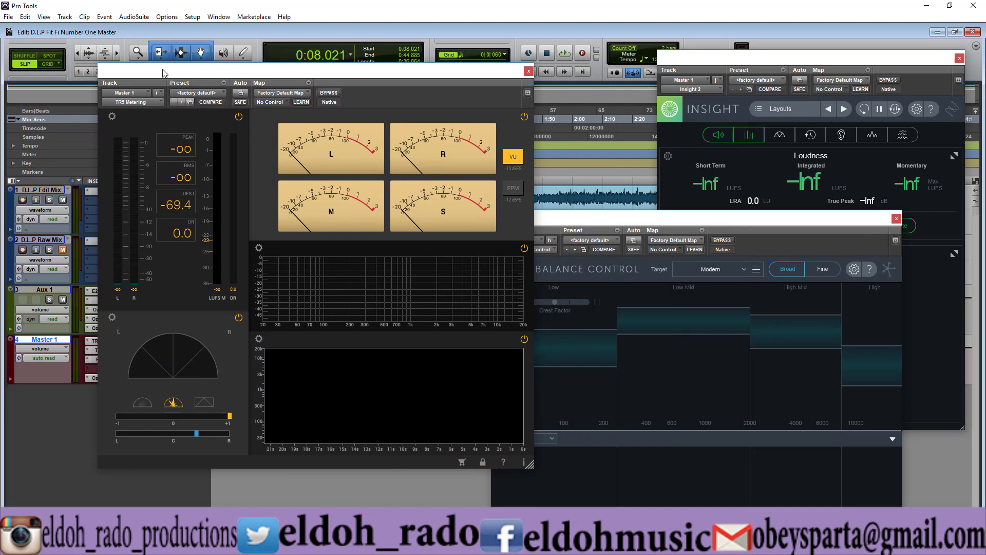
mouse_move(610, 220)
mouse_down()
mouse_move(464, 206)
mouse_move(509, 228)
mouse_up()
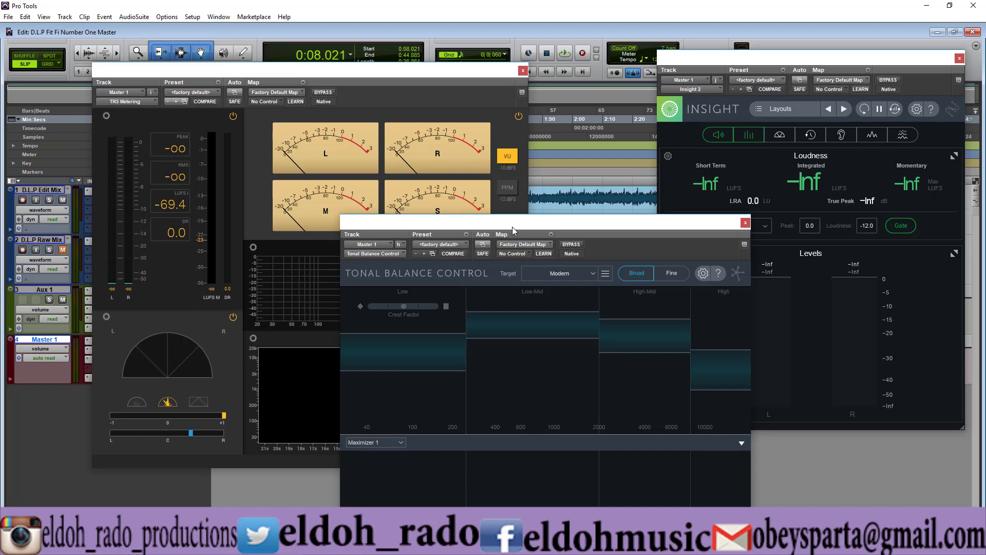
Step: Switch to the Mix window (Ctrl+=) and open the plug-in list on an empty Master insert
key(ctrl+equal)
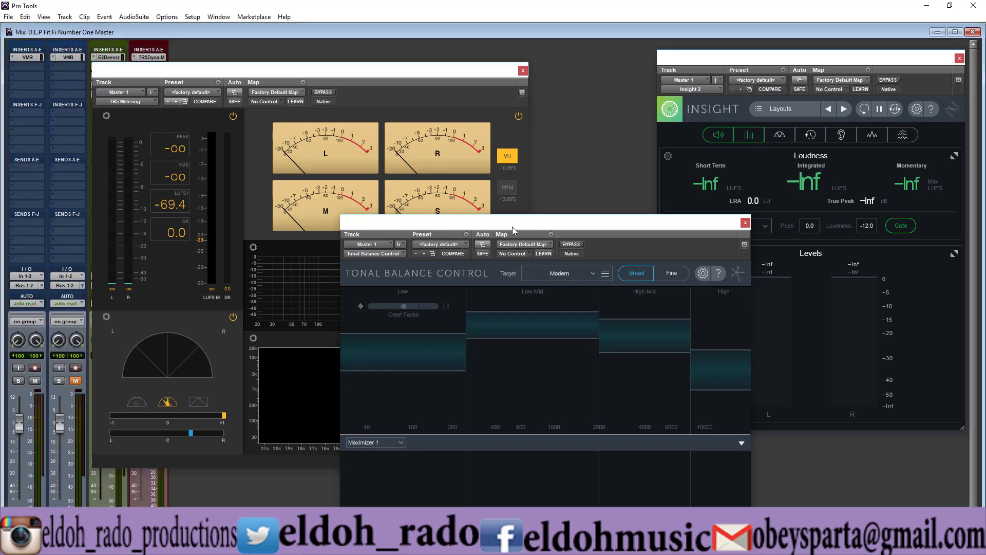
drag(369, 70, 528, 55)
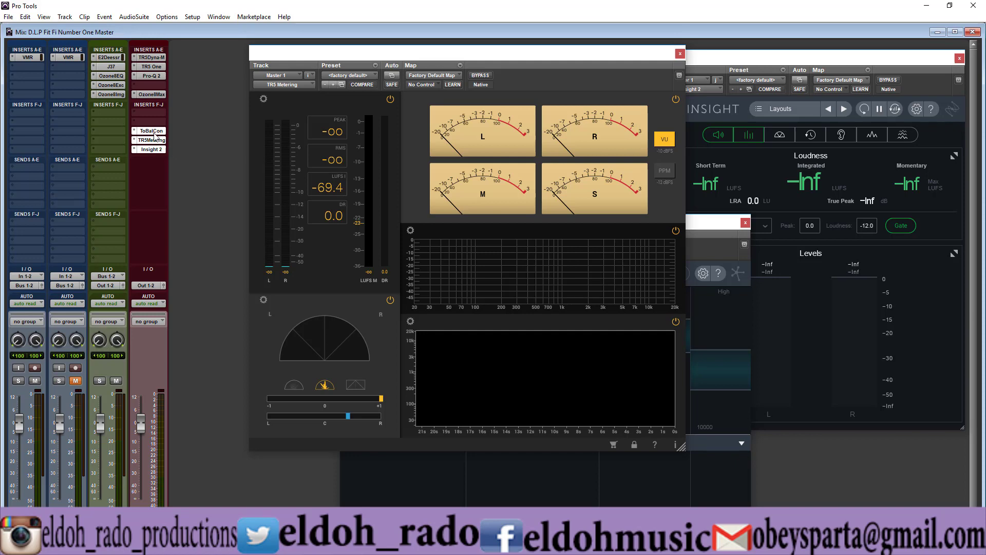
click(144, 122)
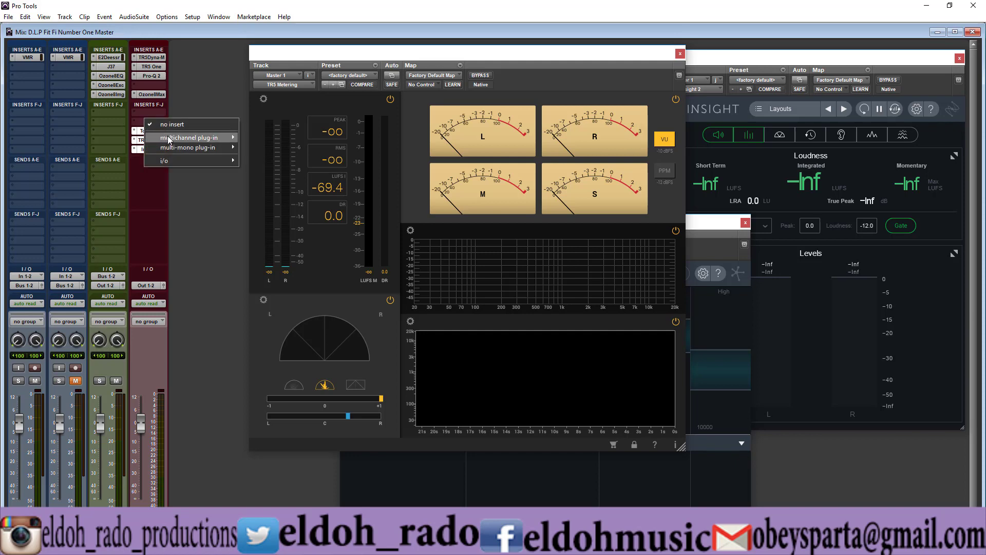
mouse_move(189, 137)
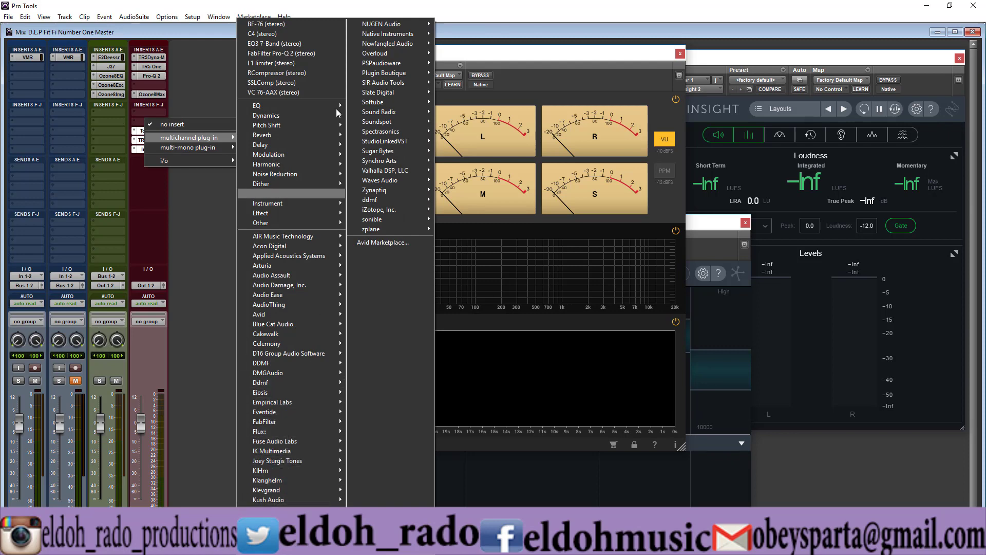
mouse_move(382, 23)
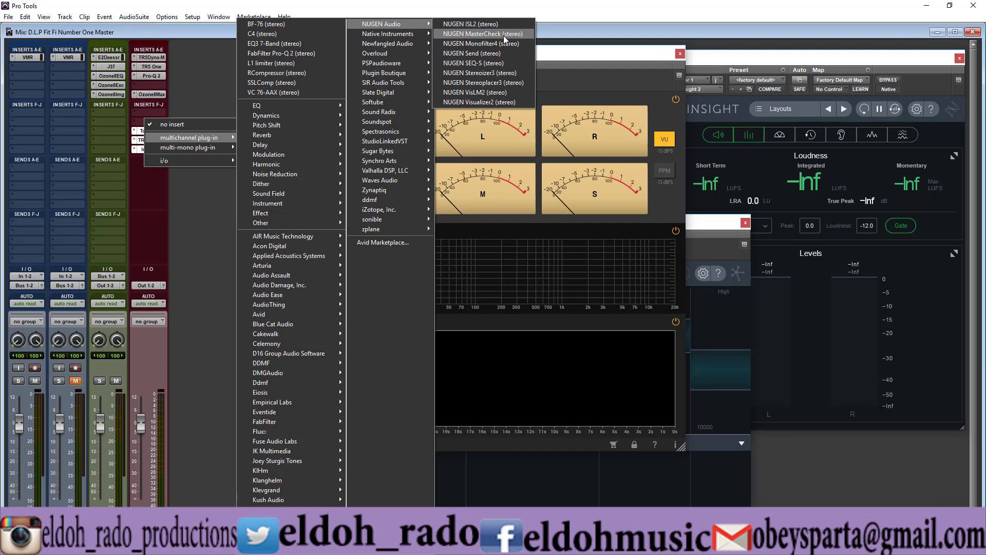
Step: Insert NUGEN MasterCheck on the Master track and place its window over the VU meters
click(502, 35)
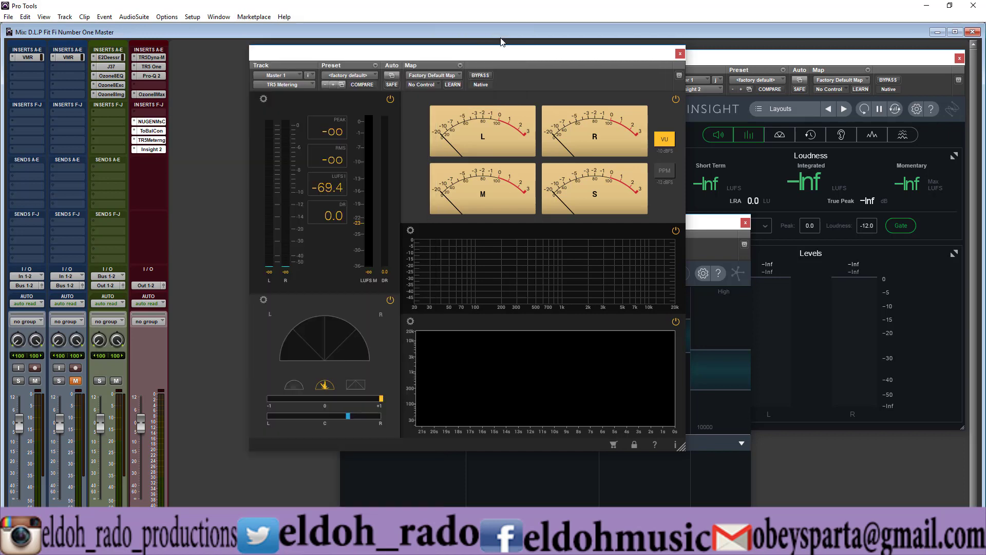
drag(260, 201, 424, 96)
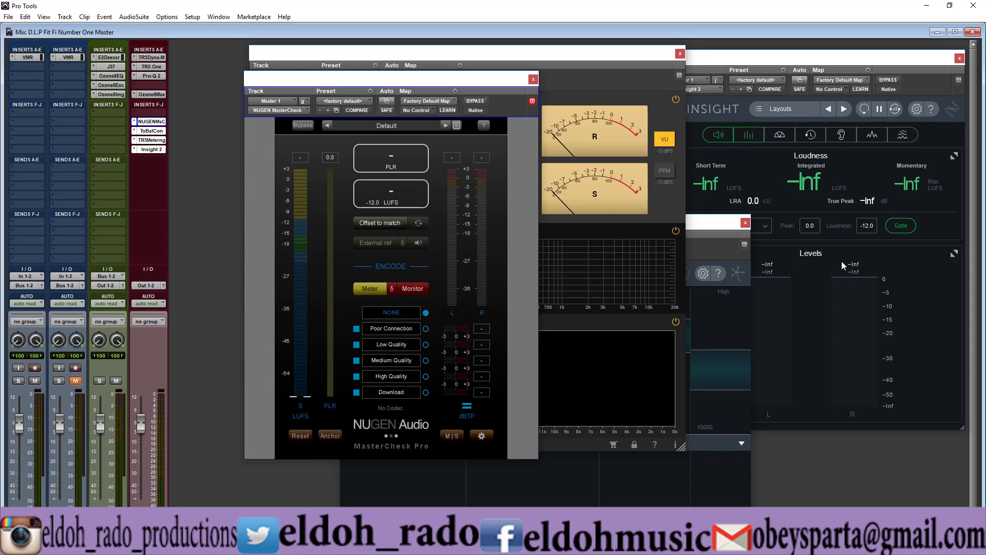
Step: Shuffle MasterCheck and Tonal Balance Control apart, then close the Tonal Balance Control window
drag(468, 90, 493, 87)
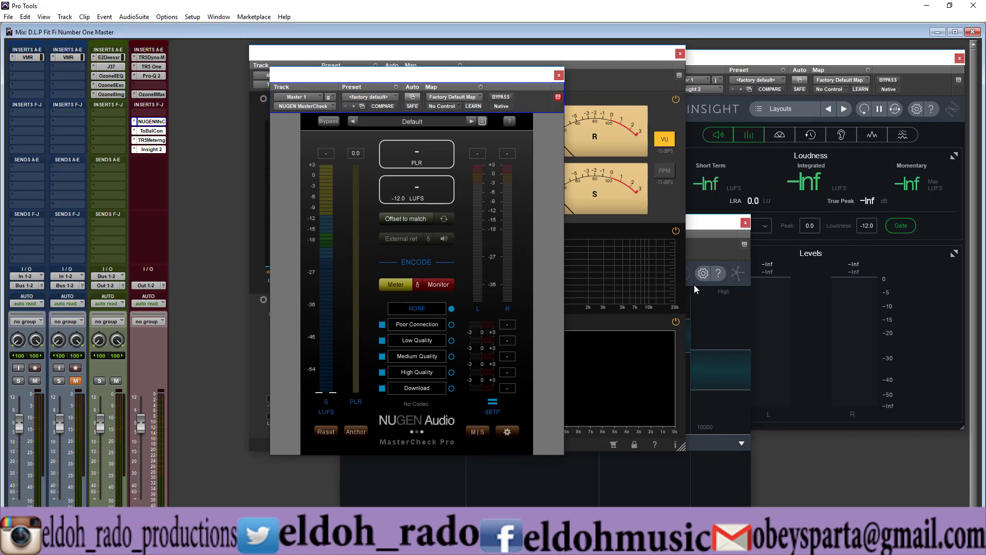
click(713, 223)
drag(627, 224, 751, 130)
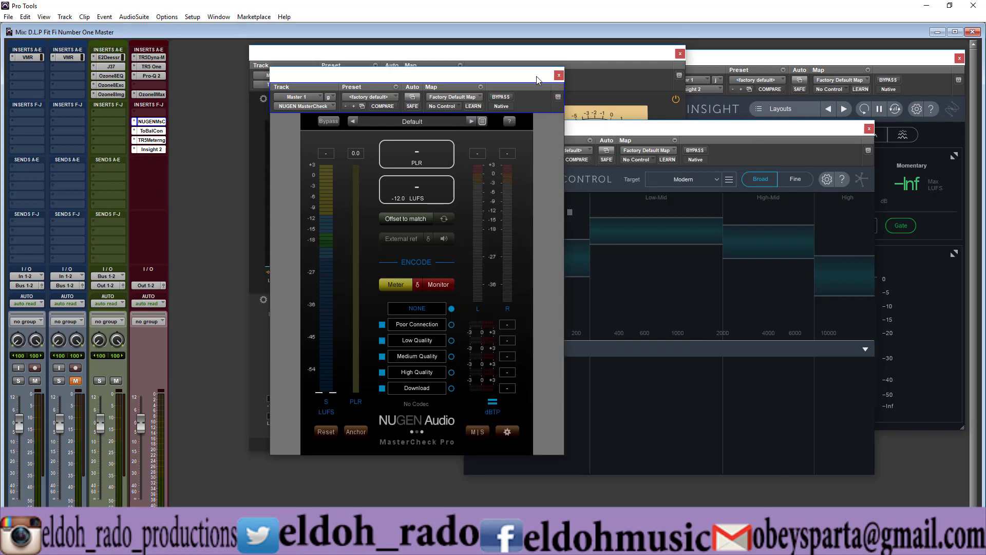
drag(532, 77, 379, 83)
drag(608, 133, 536, 197)
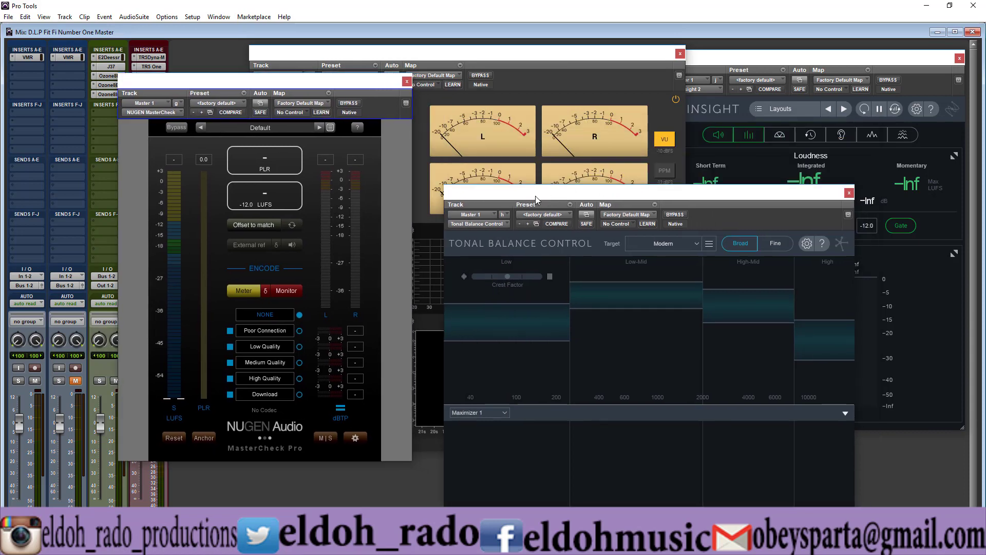
click(798, 193)
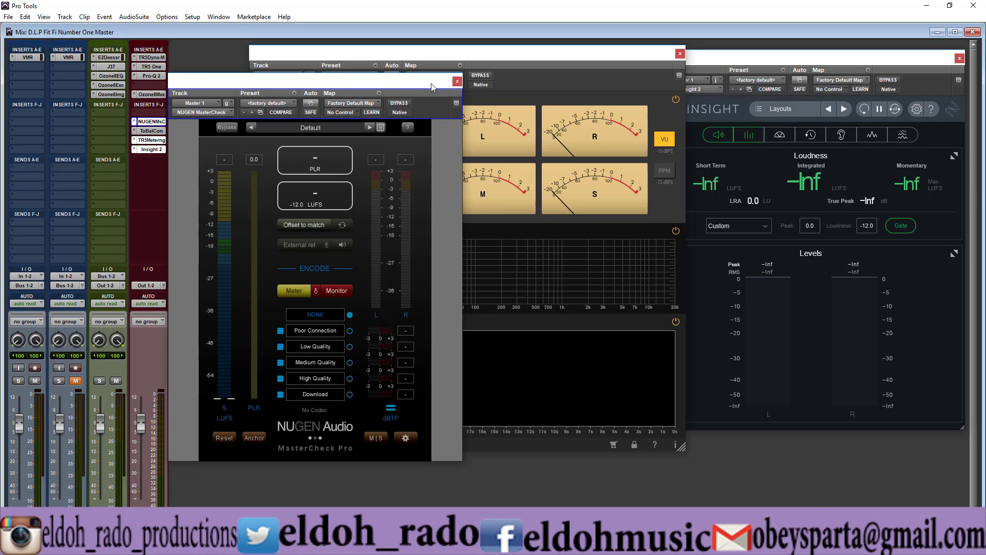
Step: Centre the MasterCheck Pro window between TR5 Metering and Insight
mouse_move(331, 86)
mouse_down()
mouse_move(640, 63)
mouse_move(608, 58)
mouse_up()
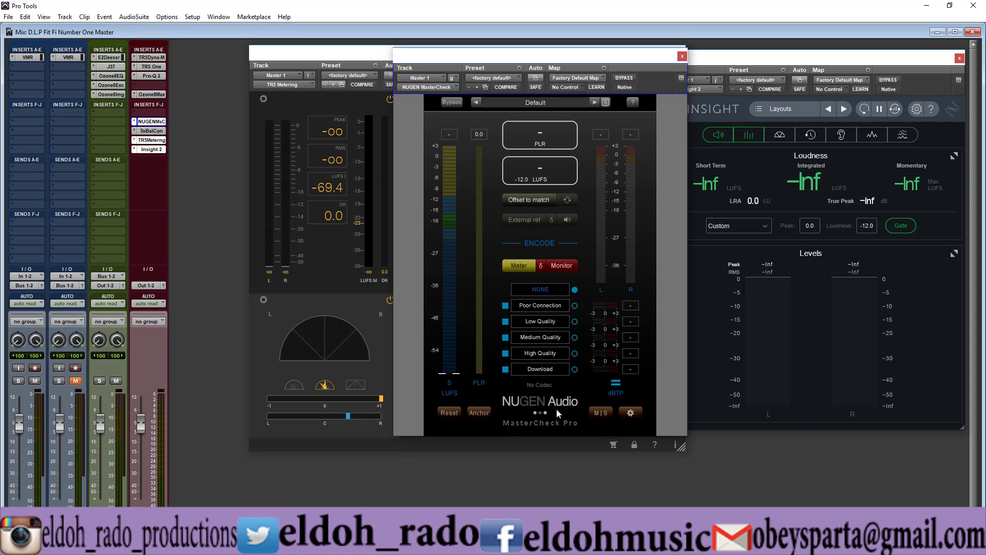
drag(491, 62, 518, 202)
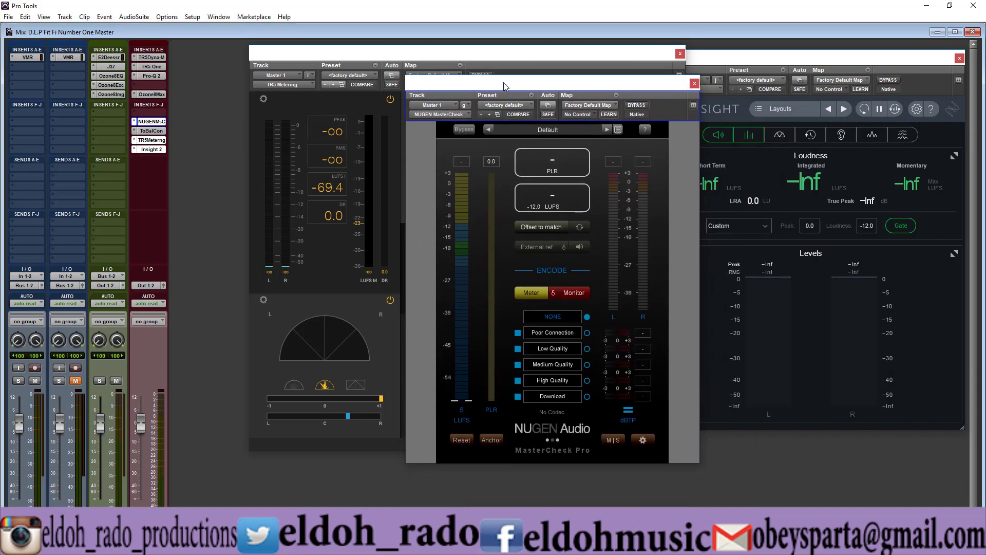
drag(517, 203, 497, 73)
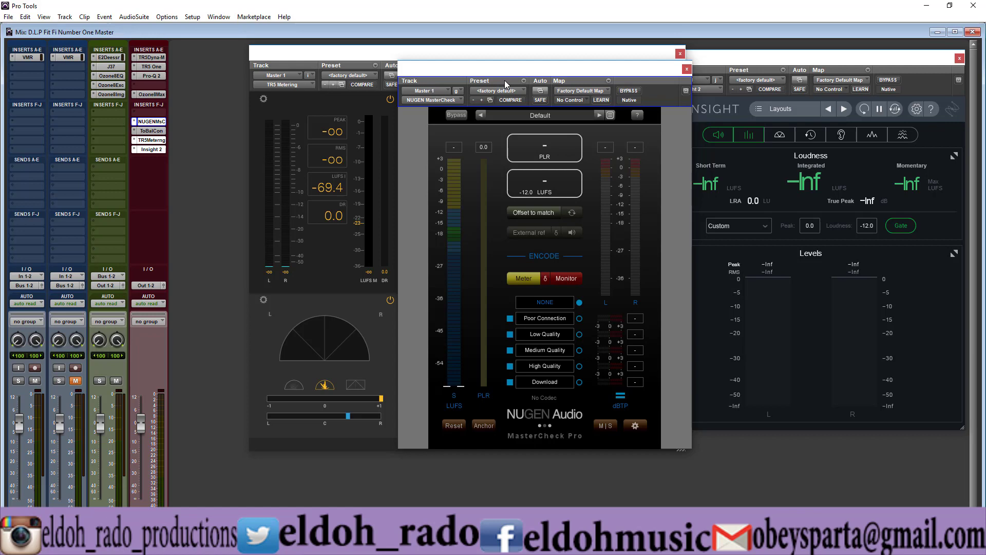
Step: Play the mix to read about -12.2 LUFS integrated, then reopen Tonal Balance Control from its insert
key(space)
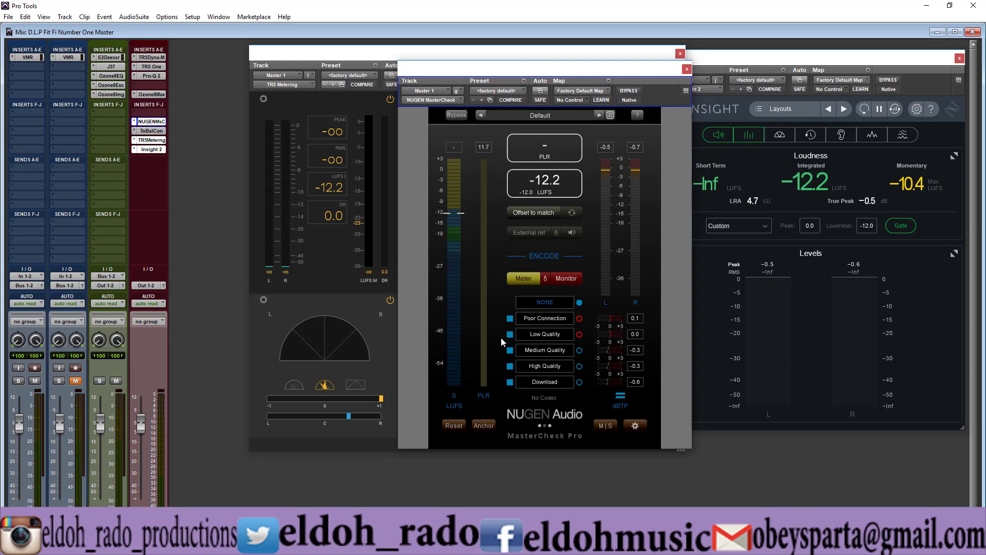
click(150, 130)
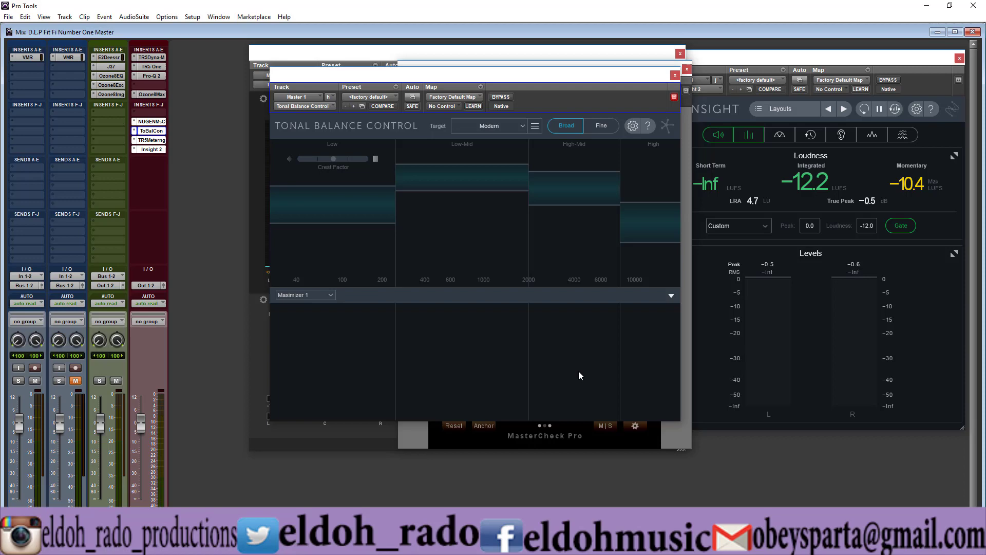
Step: Drag the Tonal Balance Control window right over the middle of the meters
drag(498, 82, 607, 84)
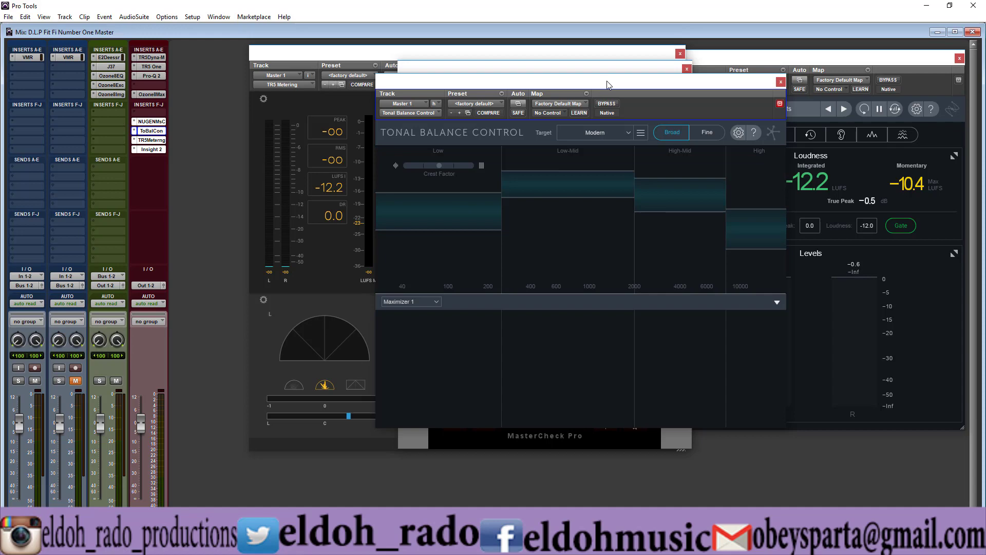
Step: Play part of the mix so Tonal Balance Control plots its band lines, then stop
key(space)
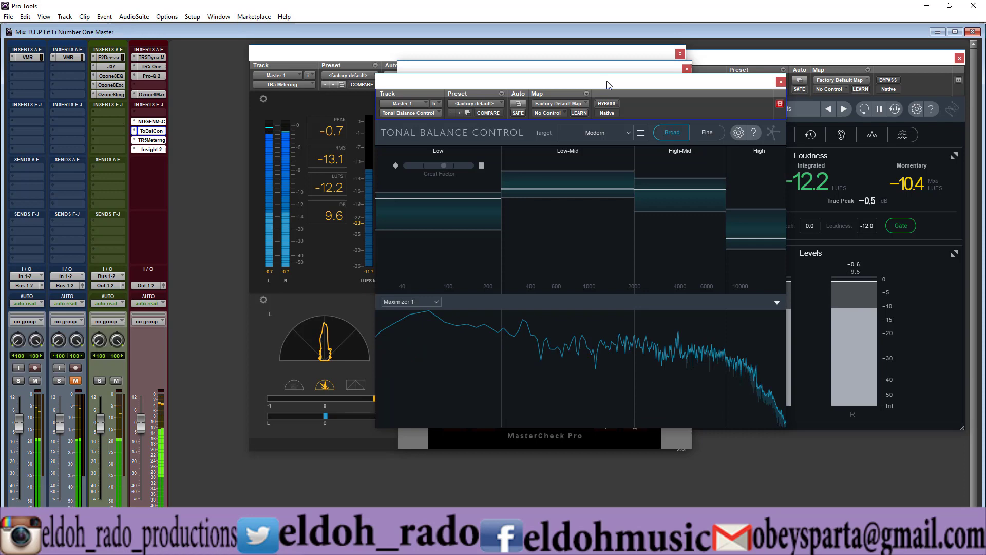
key(space)
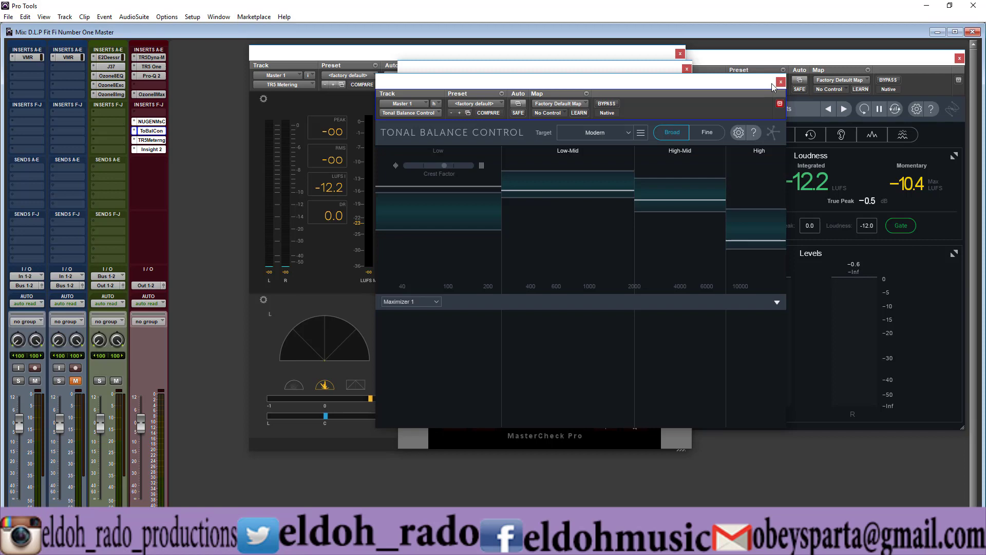
Step: Keep the Modern target in Tonal Balance Control and close its window
click(605, 129)
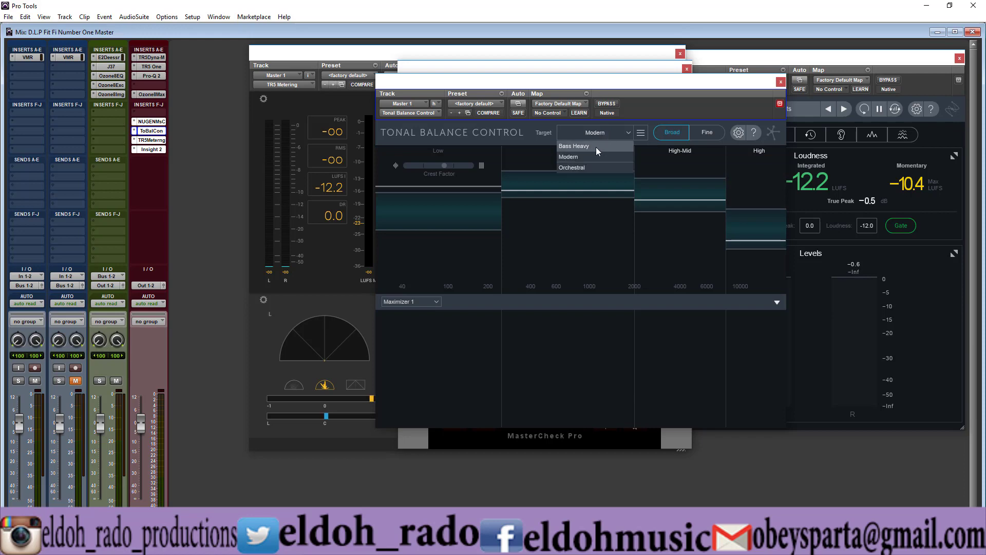
click(669, 107)
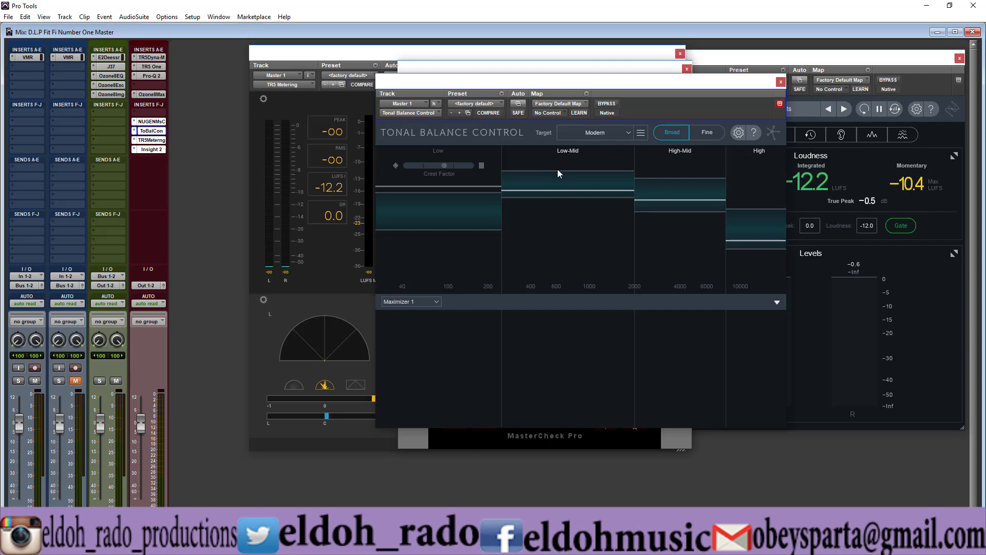
click(781, 82)
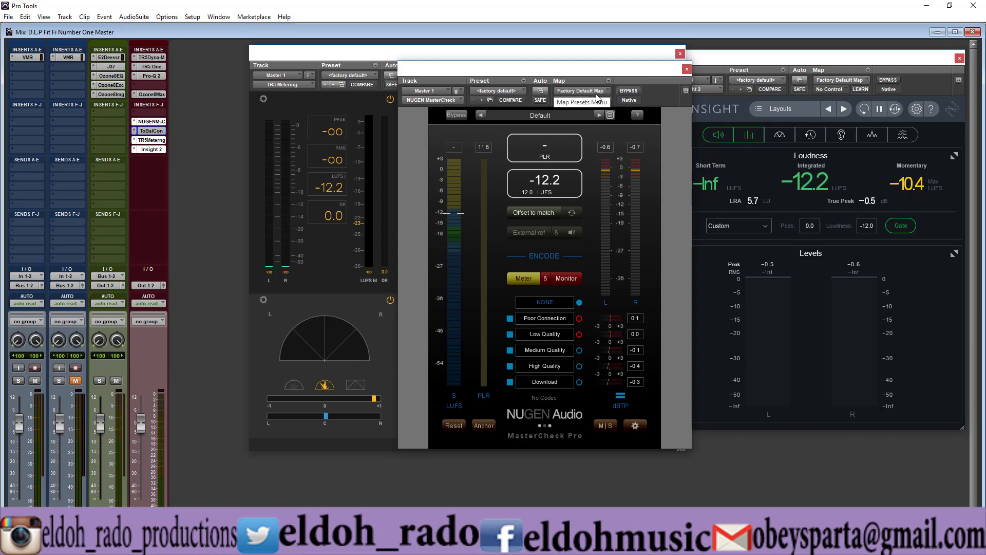
drag(570, 74, 563, 58)
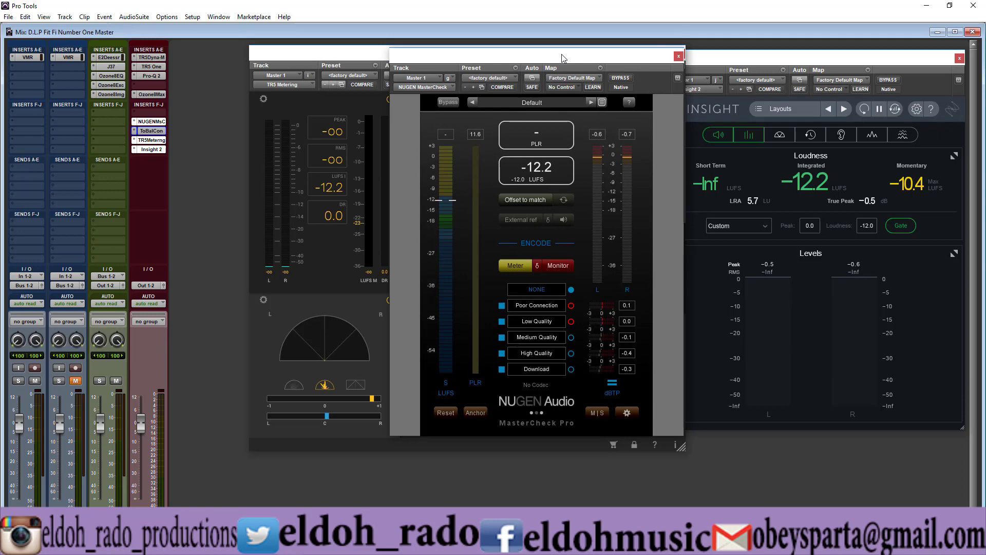